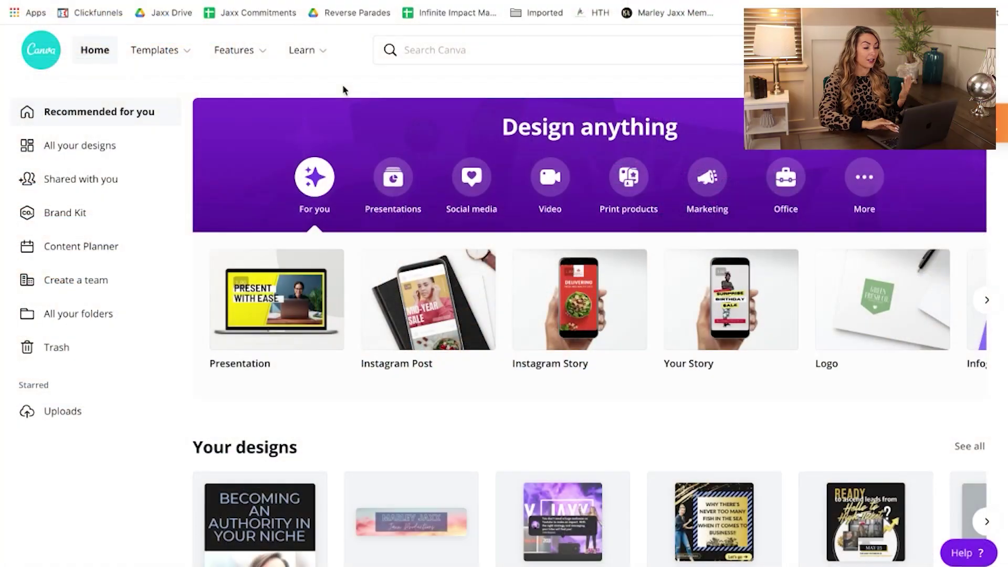
Step: Browse the home page design types, then show the Social media formats like Instagram Post and Story
{"action": "mouse_move", "coordinate": [186, 59]}
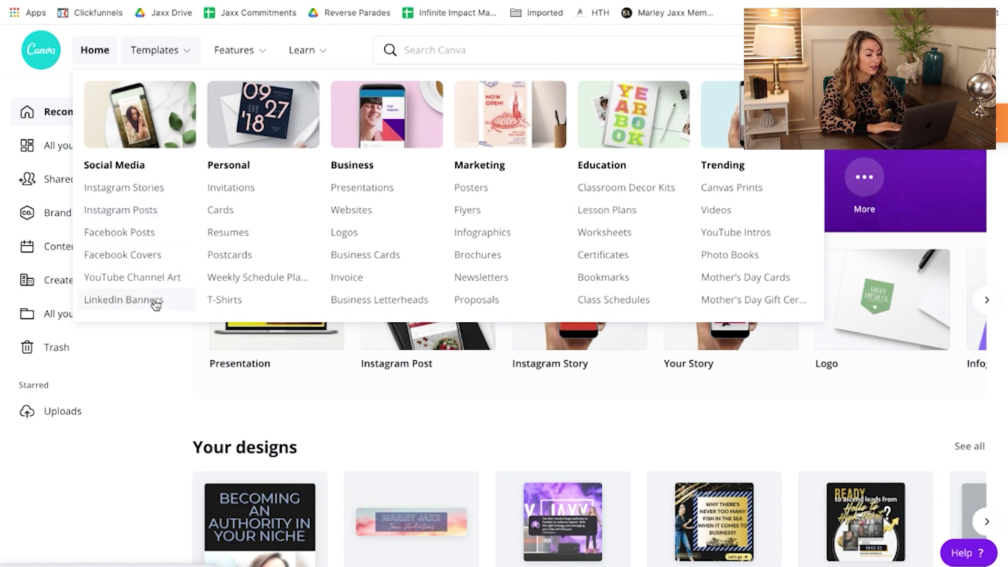
{"action": "left_click", "coordinate": [415, 433]}
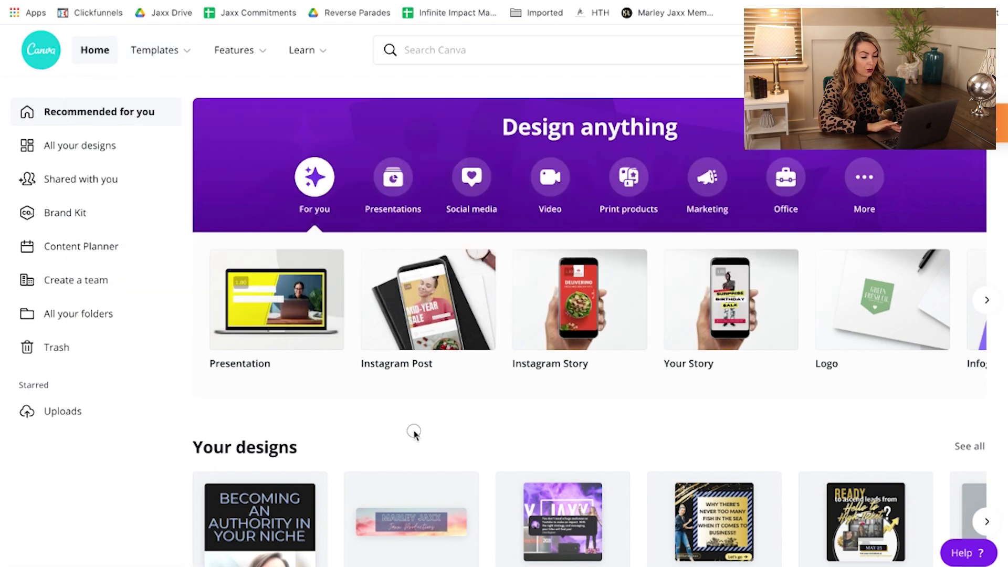
{"action": "left_click", "coordinate": [985, 301]}
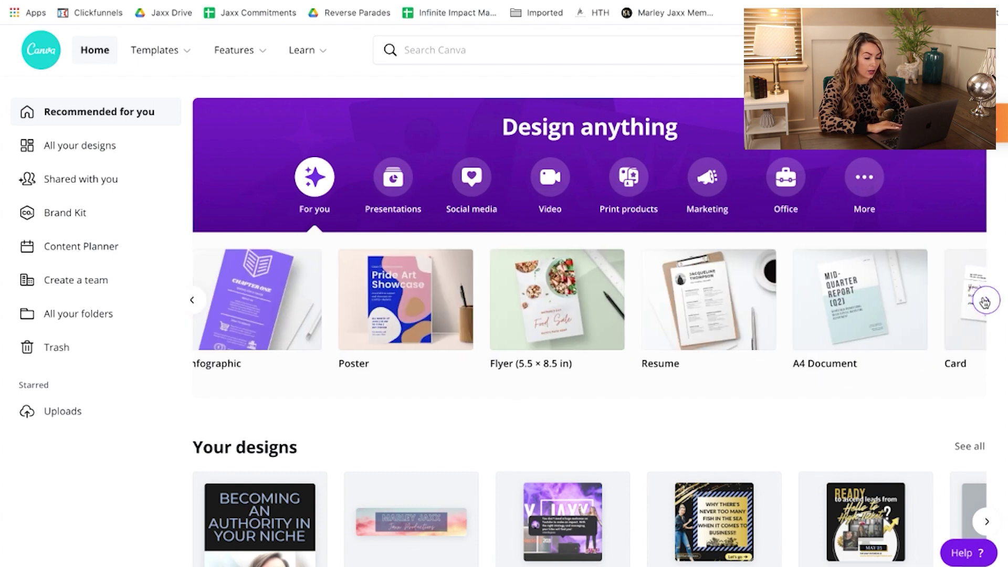
{"action": "left_click", "coordinate": [986, 301]}
{"action": "left_click", "coordinate": [986, 301]}
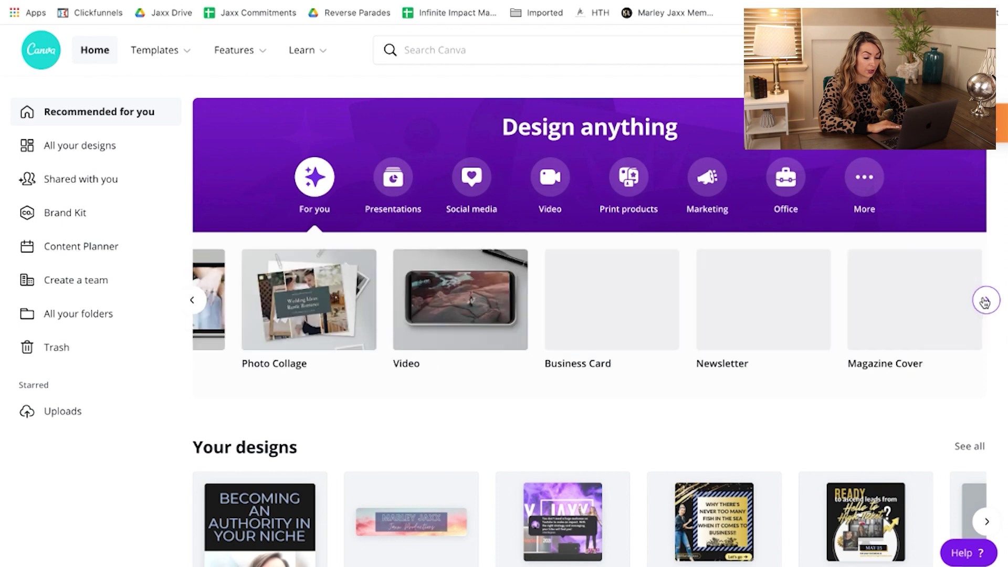
{"action": "left_click", "coordinate": [986, 301]}
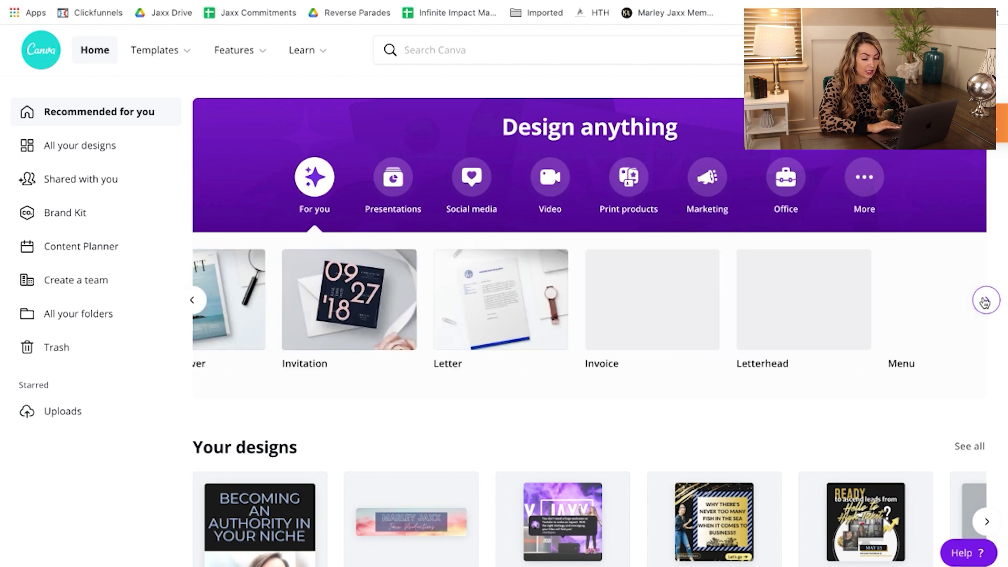
{"action": "left_click", "coordinate": [471, 177]}
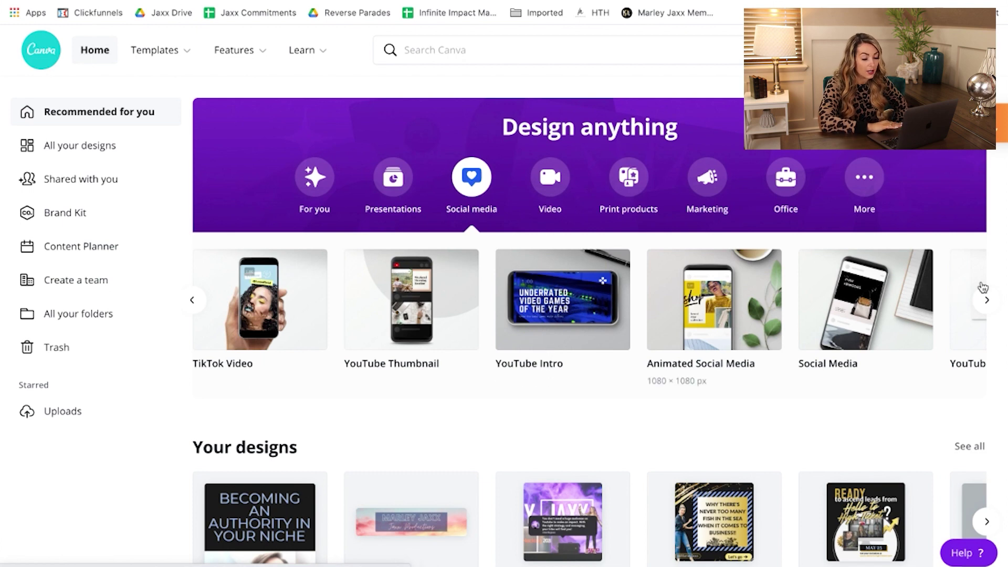
{"action": "left_click", "coordinate": [986, 301]}
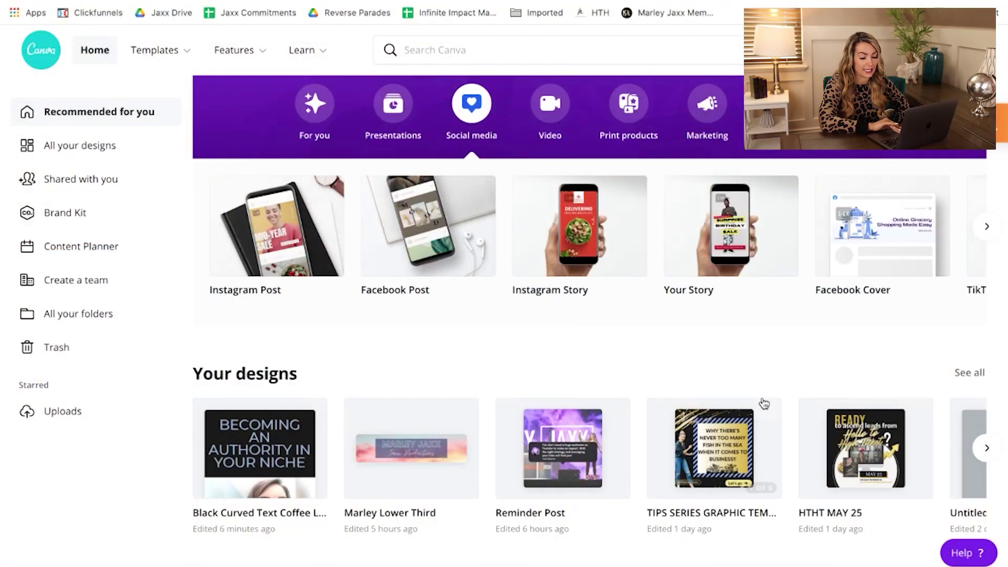
Step: Page through older designs in Your designs, then return to the most recent ones
{"action": "scroll", "coordinate": [986, 415], "scroll_direction": "down", "scroll_amount": 1}
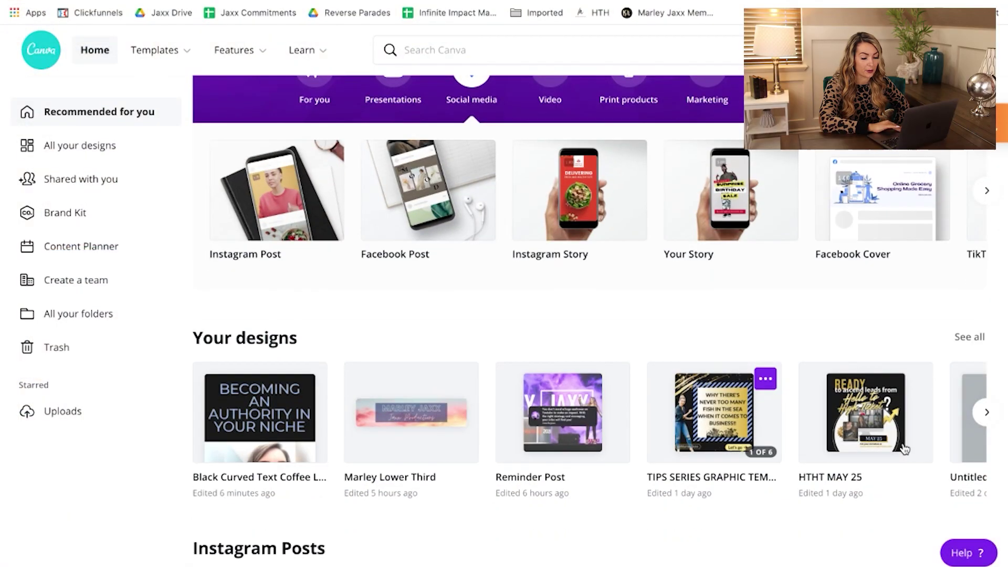
{"action": "left_click", "coordinate": [986, 415]}
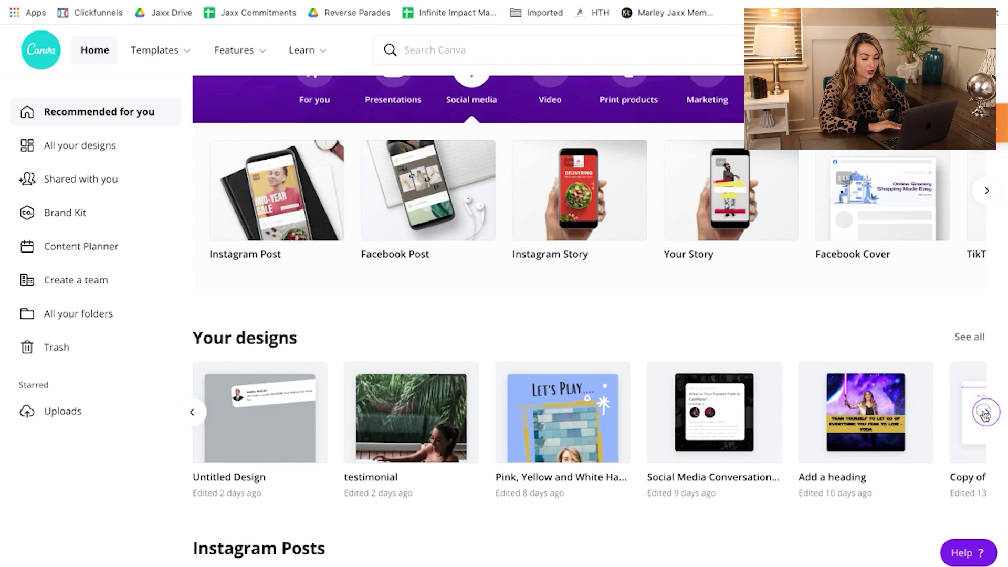
{"action": "left_click", "coordinate": [986, 415]}
{"action": "left_click", "coordinate": [986, 415]}
{"action": "left_click", "coordinate": [985, 414]}
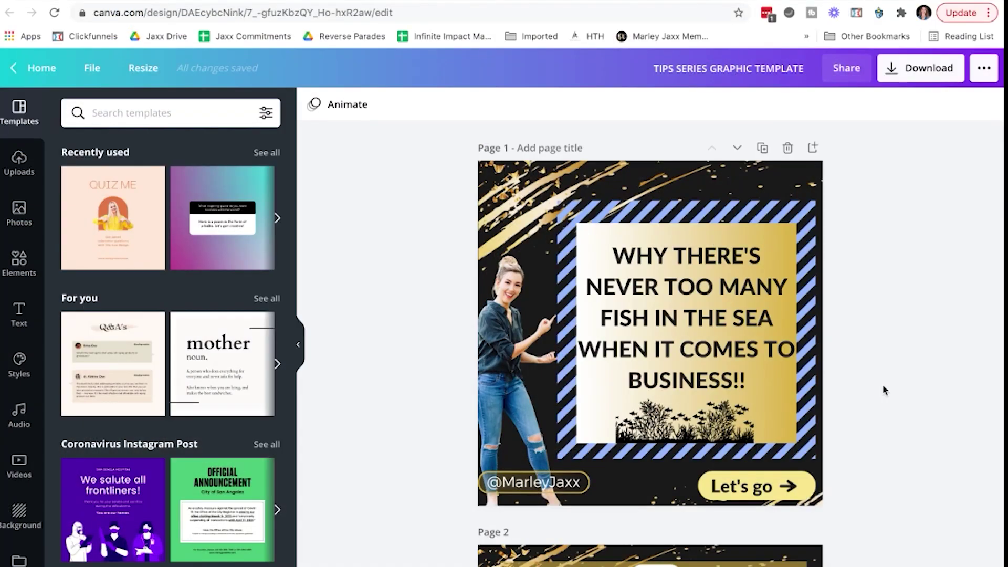
Step: Scroll down through the tips template's pages and back up
{"action": "scroll", "coordinate": [884, 390], "scroll_direction": "down", "scroll_amount": 10}
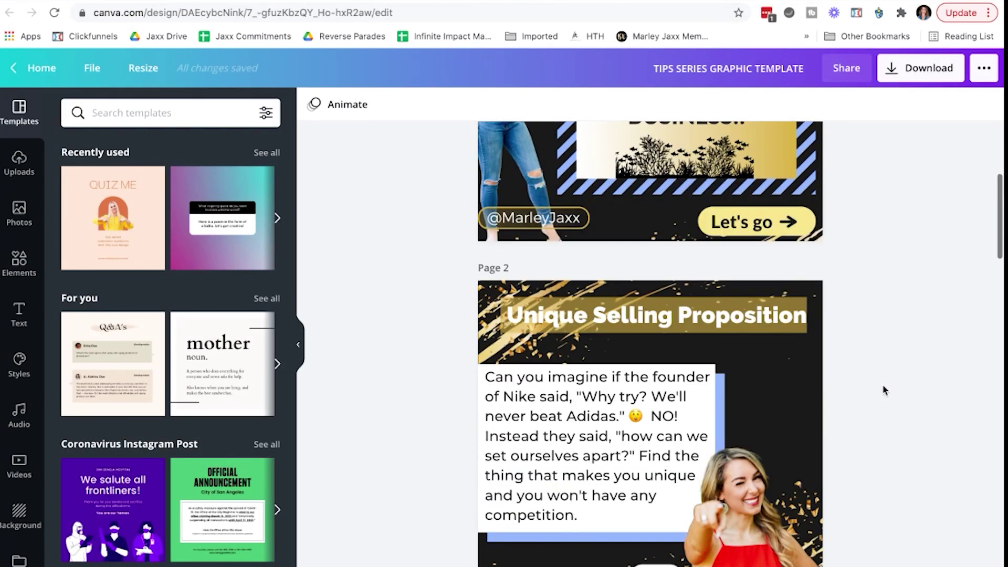
{"action": "scroll", "coordinate": [884, 390], "scroll_direction": "down", "scroll_amount": 15}
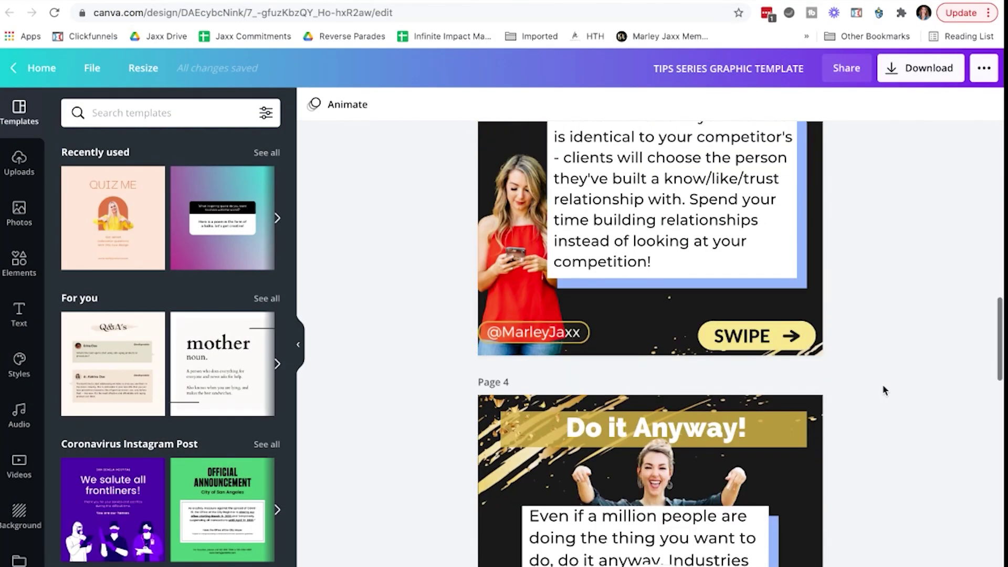
{"action": "scroll", "coordinate": [884, 390], "scroll_direction": "down", "scroll_amount": 14}
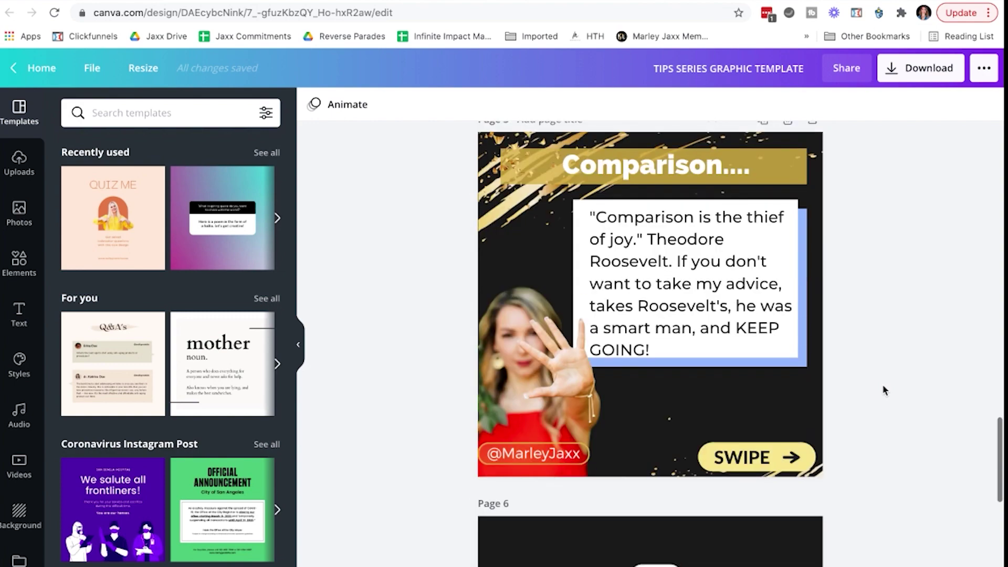
{"action": "scroll", "coordinate": [883, 389], "scroll_direction": "up", "scroll_amount": 20}
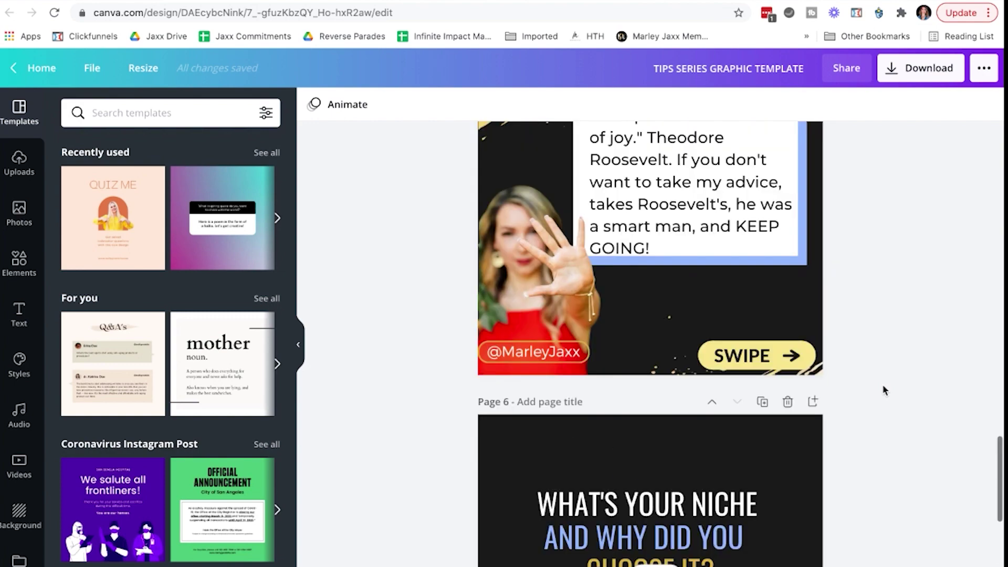
{"action": "scroll", "coordinate": [884, 390], "scroll_direction": "up", "scroll_amount": 1}
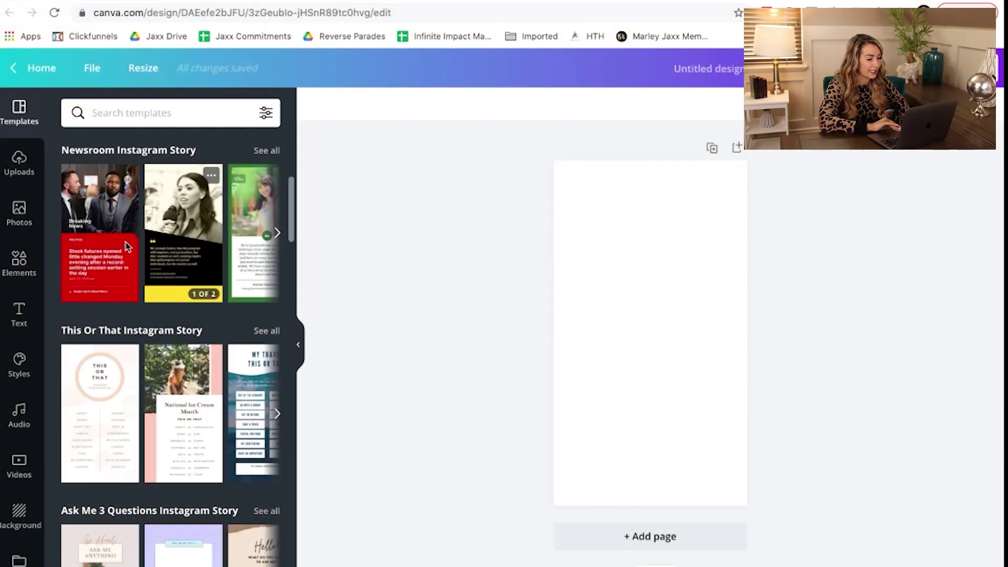
Step: Browse the Newsroom and This Or That story templates and drag Order a Coffee onto the blank page
{"action": "left_click", "coordinate": [277, 232]}
{"action": "left_click", "coordinate": [277, 233]}
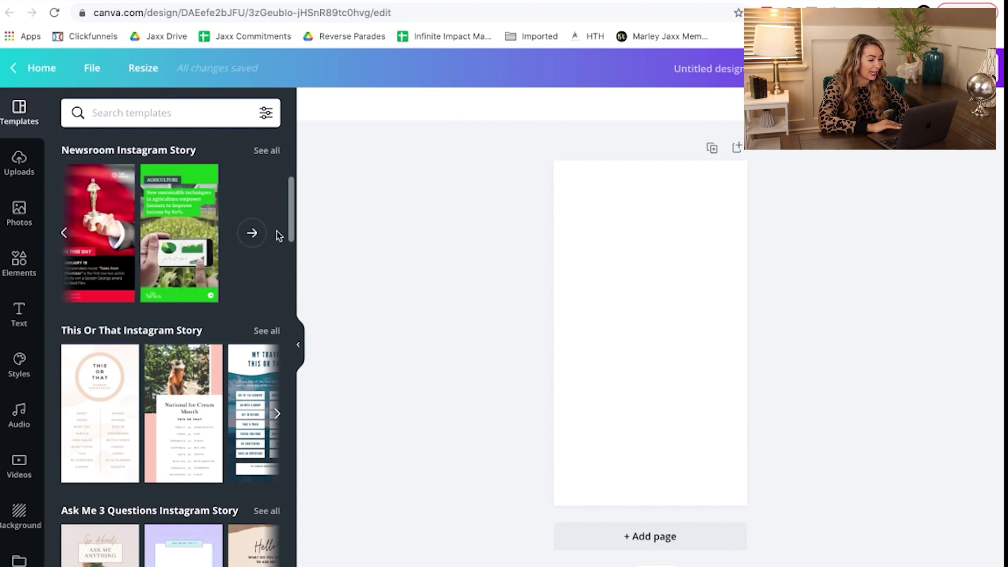
{"action": "scroll", "coordinate": [225, 302], "scroll_direction": "down", "scroll_amount": 2}
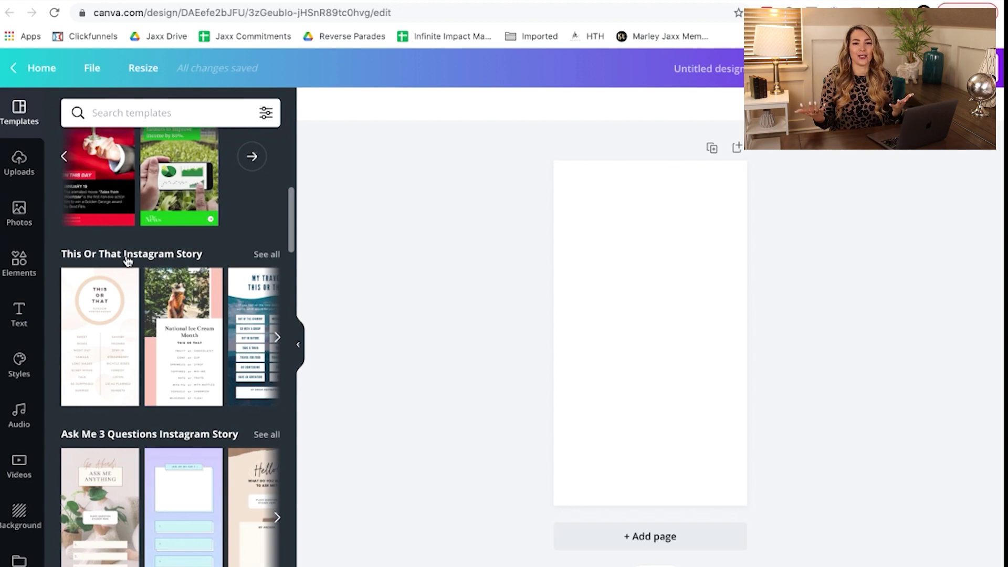
{"action": "left_click", "coordinate": [274, 336]}
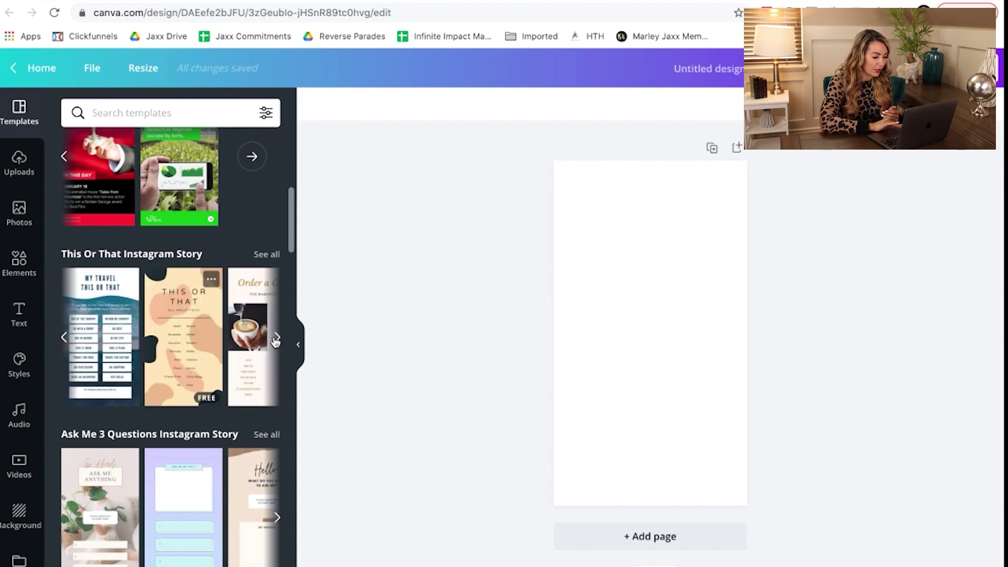
{"action": "left_click", "coordinate": [282, 341]}
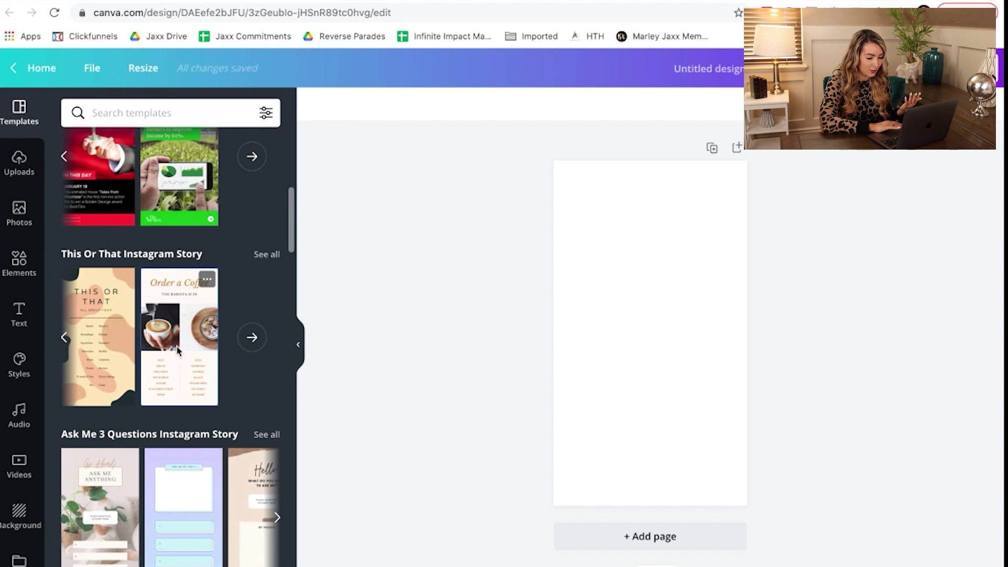
{"action": "left_click_drag", "start_coordinate": [531, 296], "coordinate": [619, 295]}
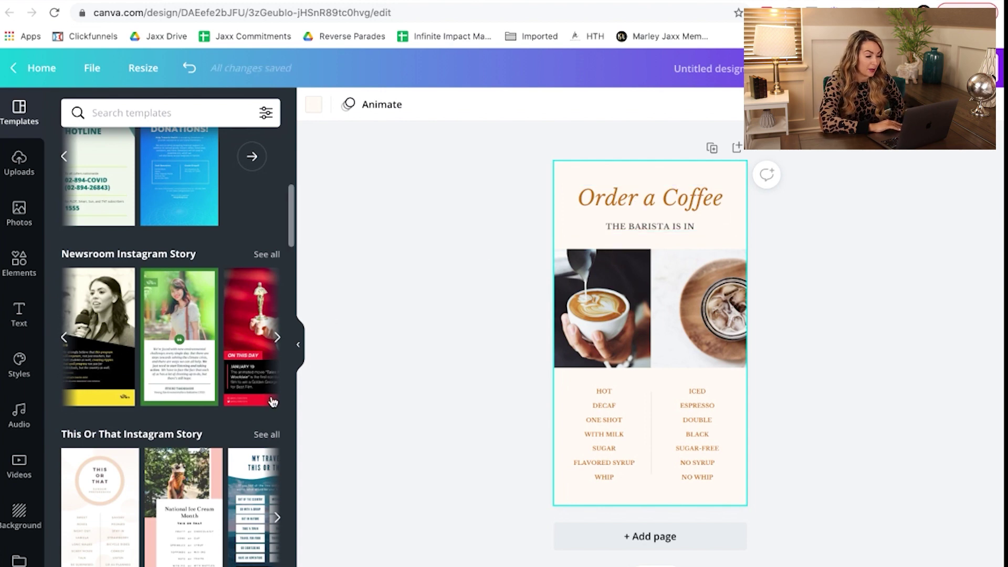
Step: Apply the This Or That Instagram Story template from the Templates panel
{"action": "scroll", "coordinate": [264, 424], "scroll_direction": "down", "scroll_amount": 3}
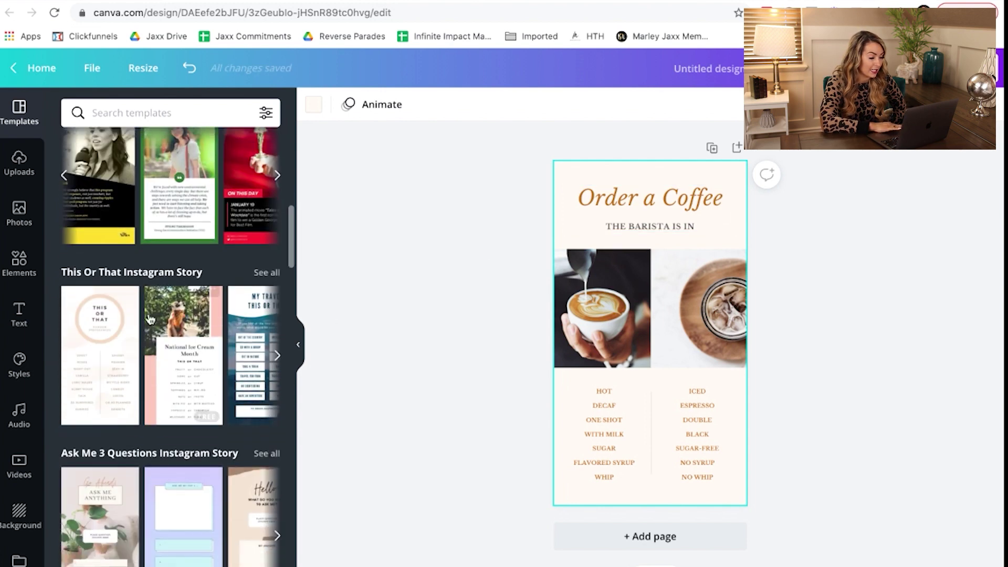
{"action": "left_click", "coordinate": [93, 367]}
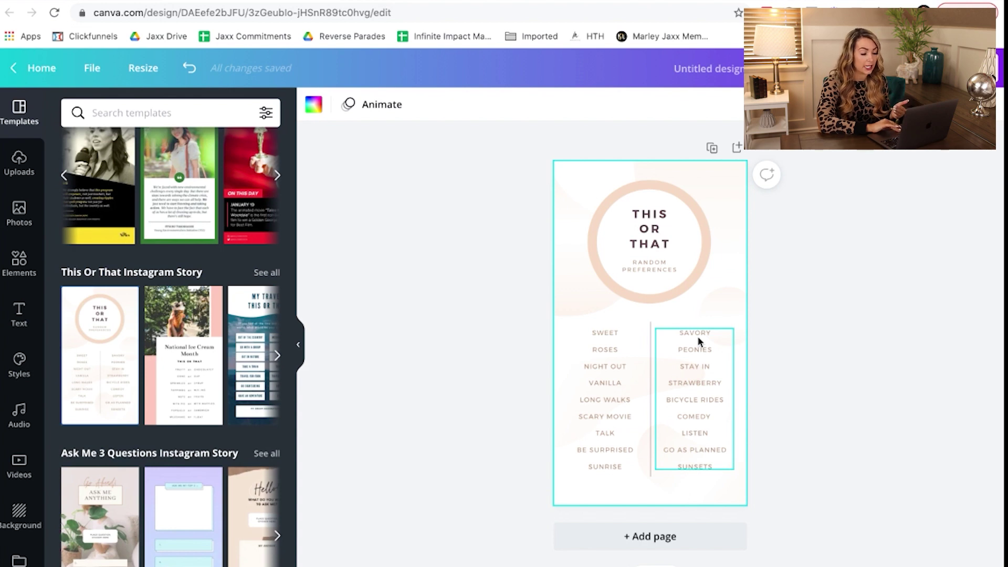
Step: Set the top-left shape's third colour to brand gold and its first colour to brand black
{"action": "left_click", "coordinate": [570, 306]}
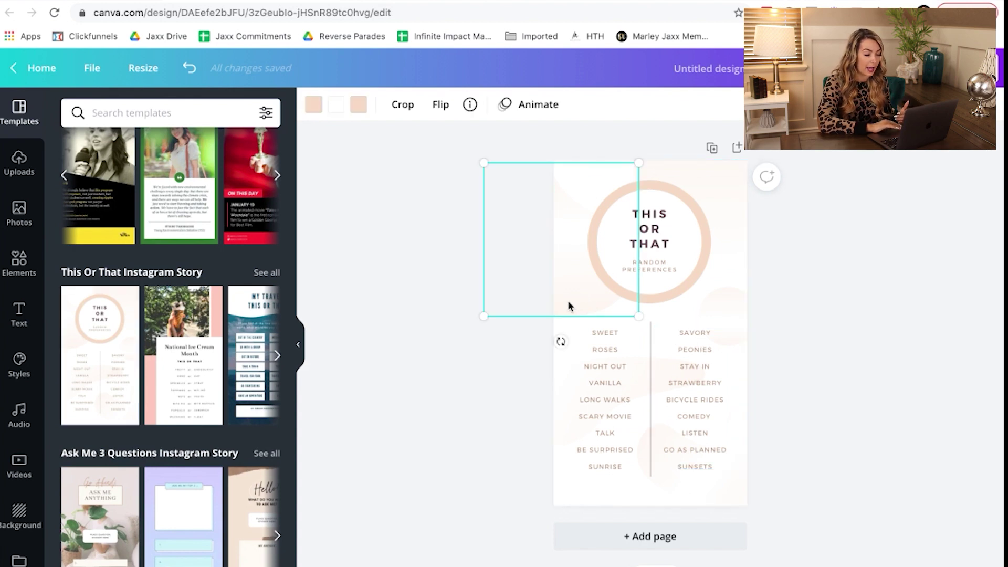
{"action": "left_click", "coordinate": [358, 115]}
{"action": "scroll", "coordinate": [153, 409], "scroll_direction": "down", "scroll_amount": 3}
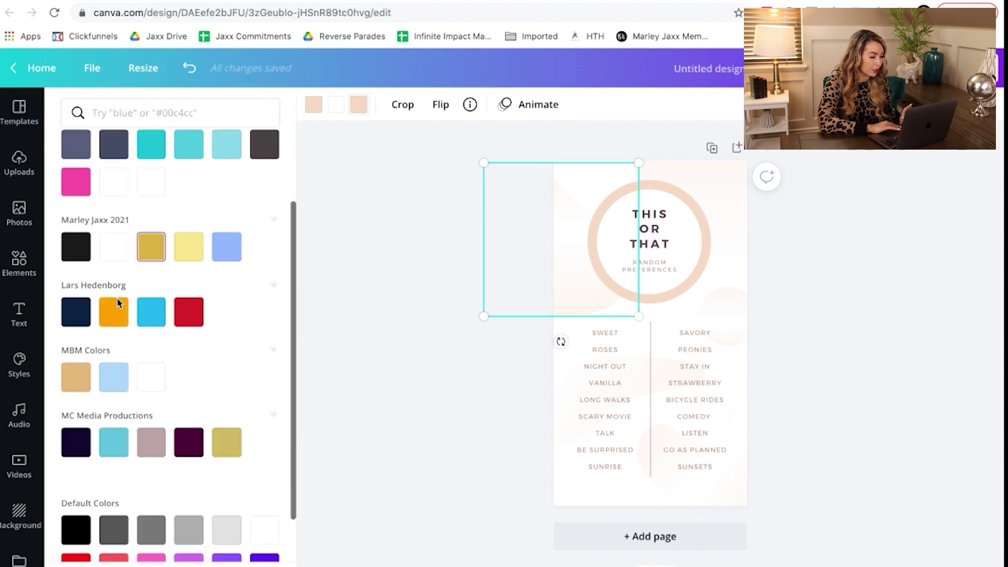
{"action": "left_click", "coordinate": [151, 253]}
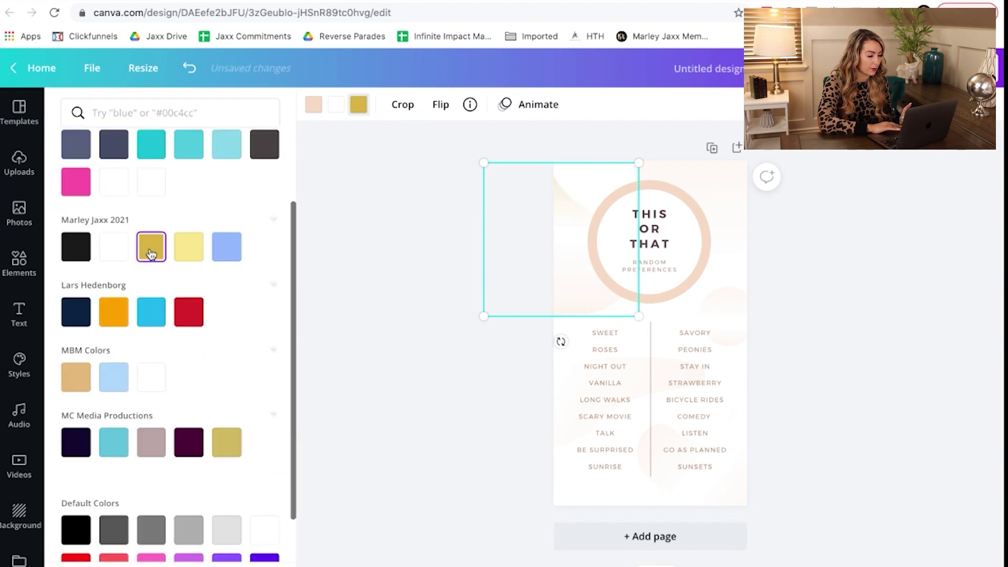
{"action": "left_click", "coordinate": [336, 104]}
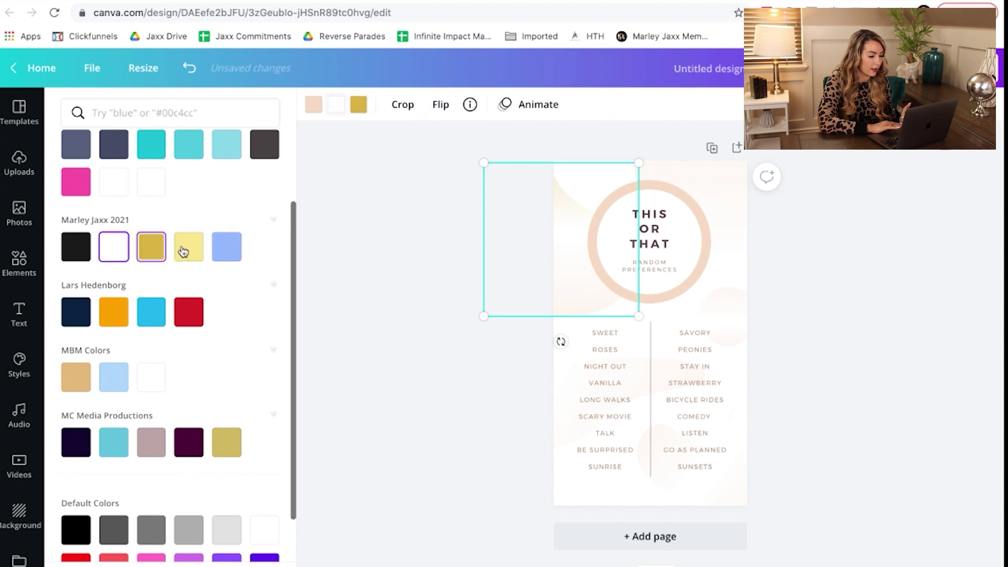
{"action": "left_click", "coordinate": [311, 107]}
{"action": "left_click", "coordinate": [78, 253]}
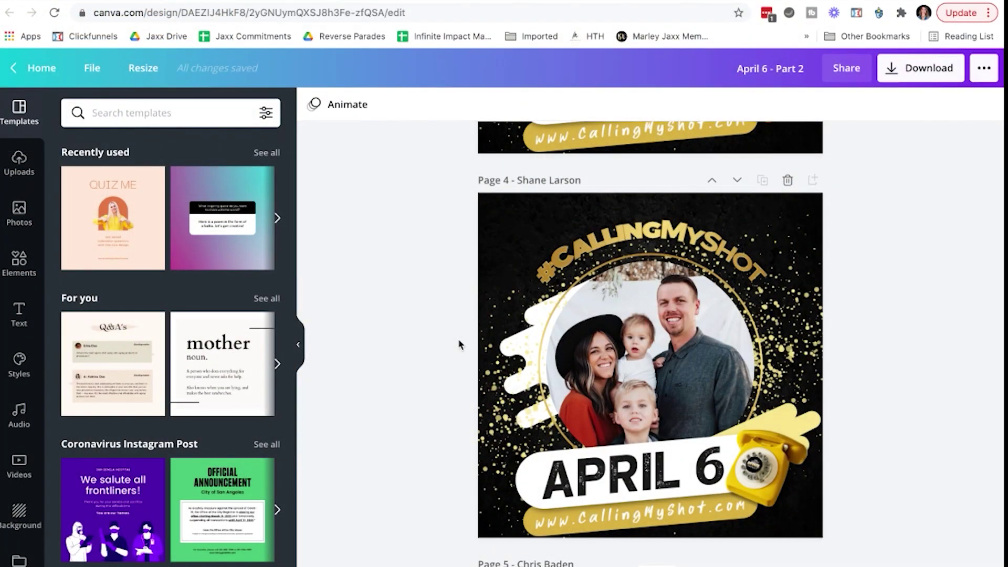
{"action": "scroll", "coordinate": [459, 345], "scroll_direction": "down", "scroll_amount": 9}
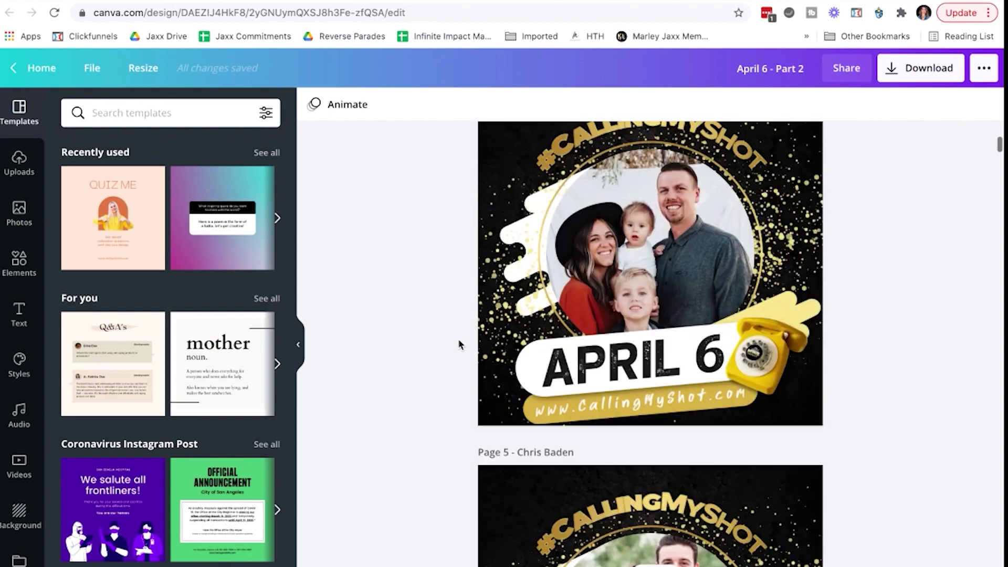
{"action": "scroll", "coordinate": [459, 345], "scroll_direction": "down", "scroll_amount": 13}
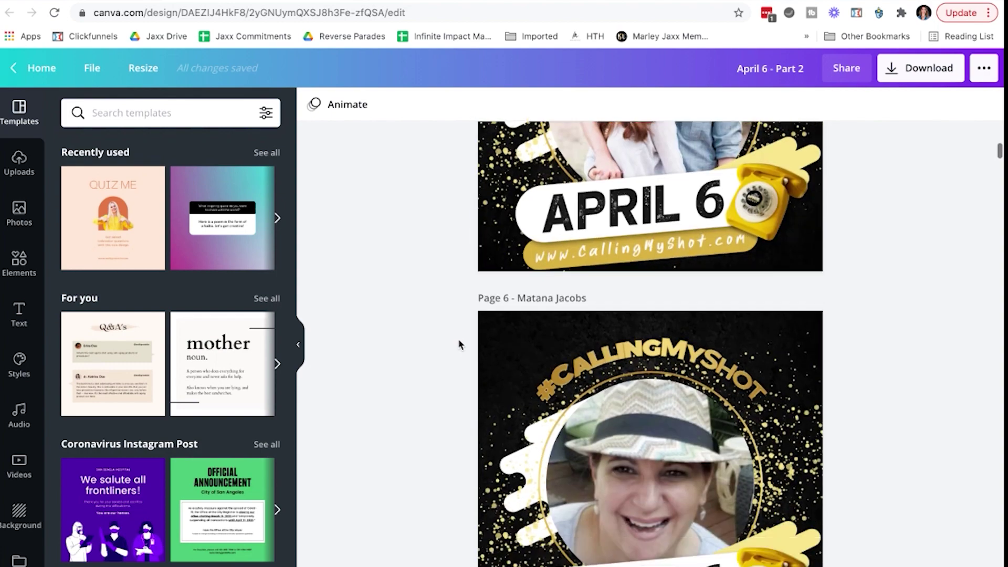
{"action": "scroll", "coordinate": [459, 345], "scroll_direction": "down", "scroll_amount": 13}
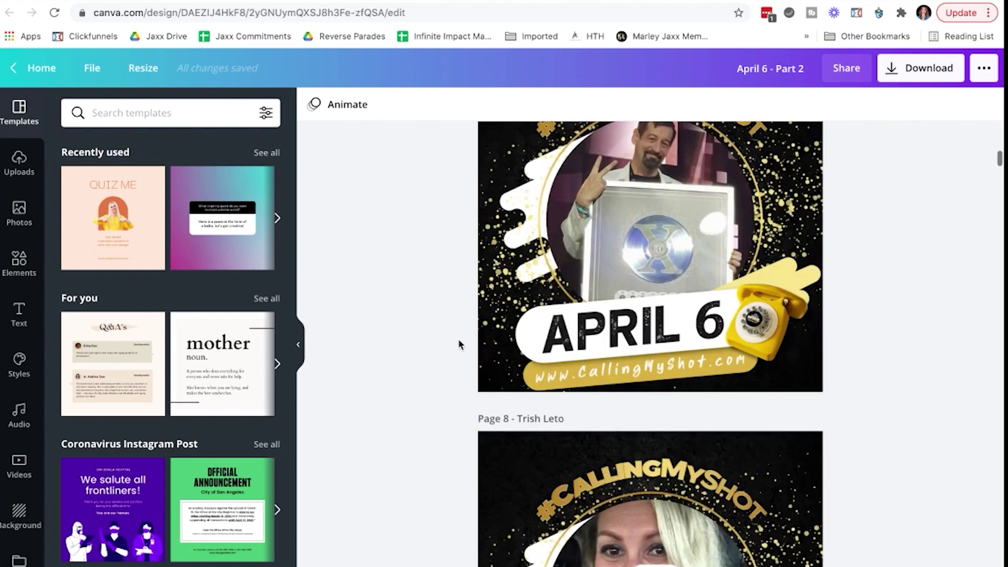
{"action": "scroll", "coordinate": [459, 345], "scroll_direction": "down", "scroll_amount": 13}
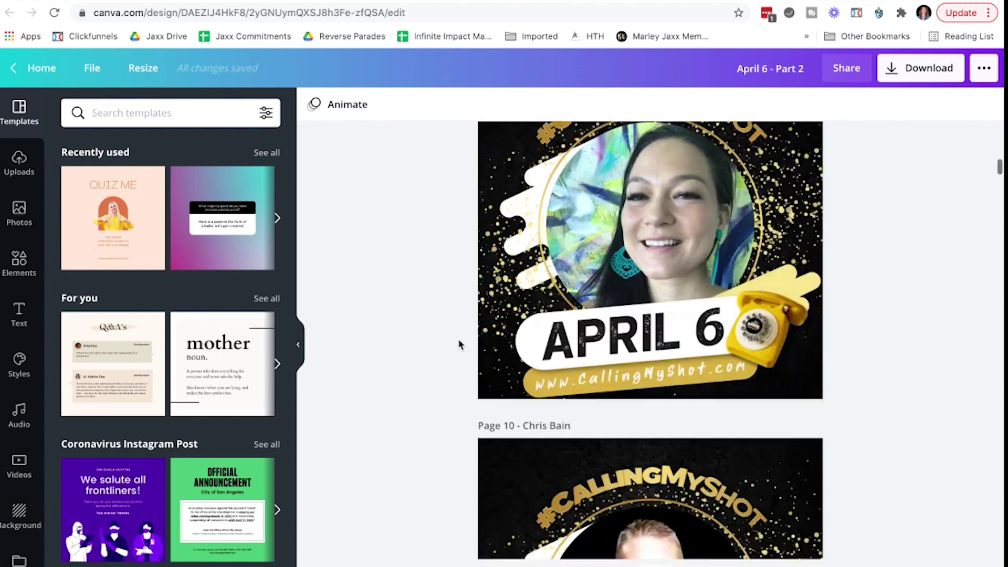
{"action": "scroll", "coordinate": [459, 345], "scroll_direction": "down", "scroll_amount": 13}
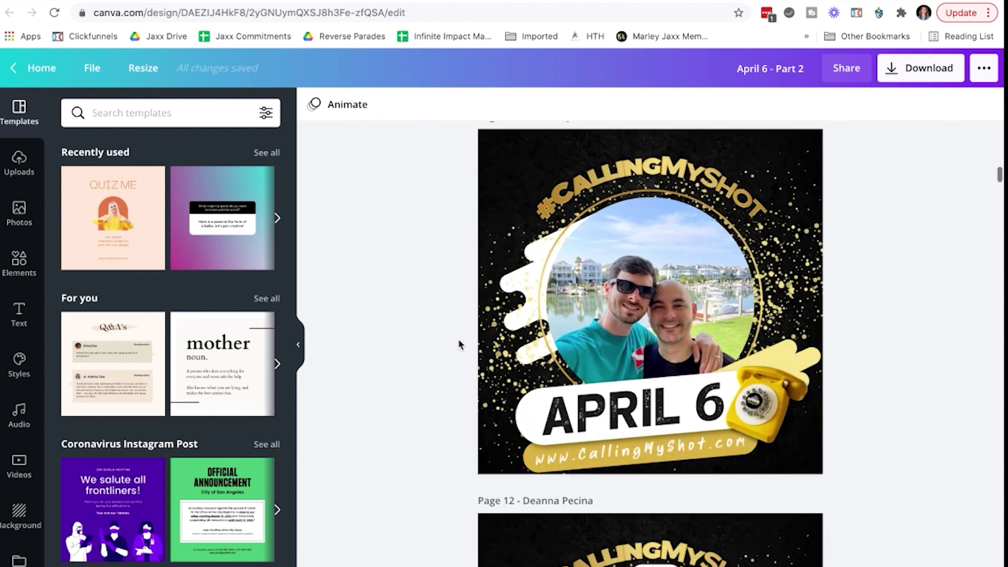
{"action": "scroll", "coordinate": [459, 345], "scroll_direction": "down", "scroll_amount": 12}
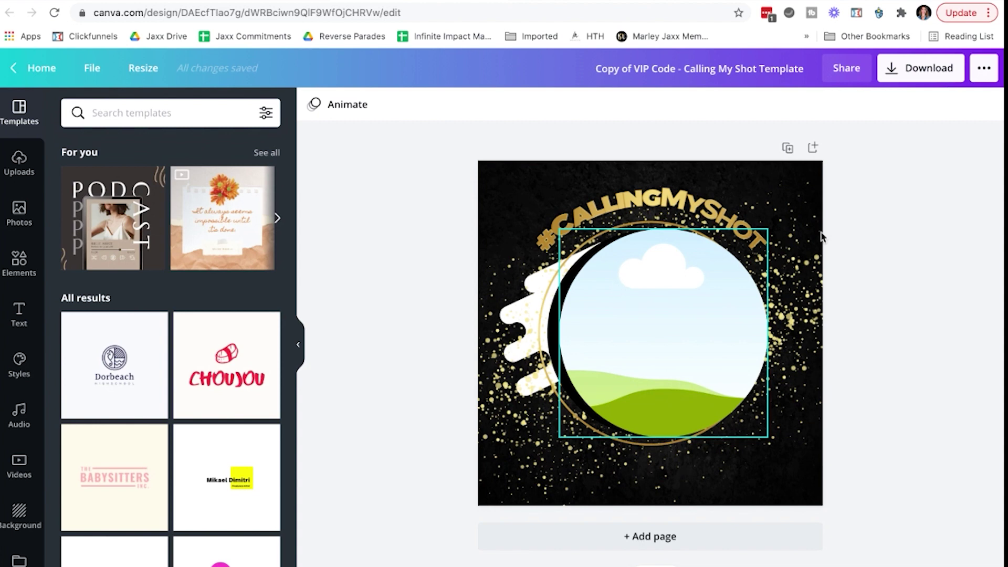
Step: Copy the Calling My Shot template's edit link from the Share menu
{"action": "left_click", "coordinate": [846, 72]}
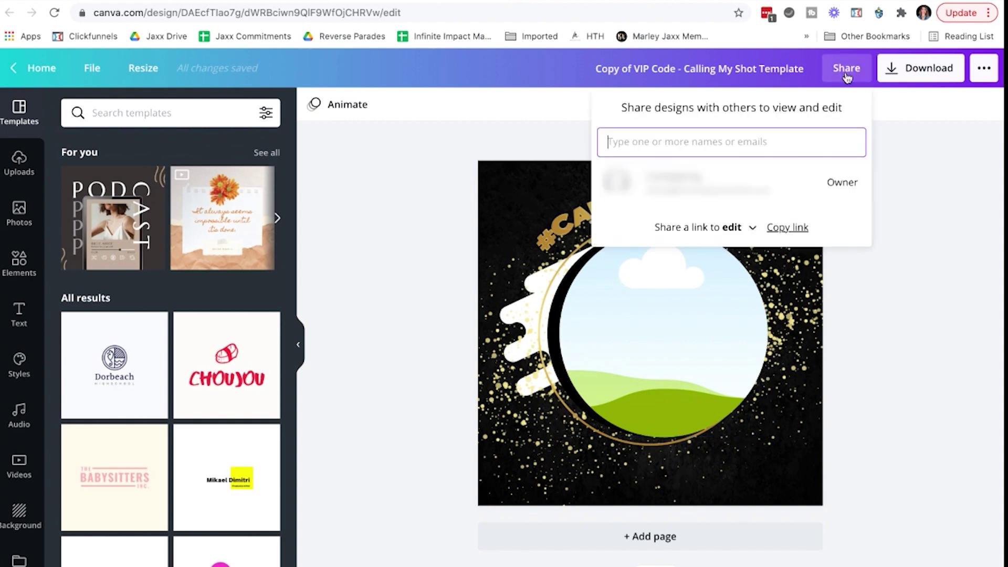
{"action": "left_click", "coordinate": [788, 229]}
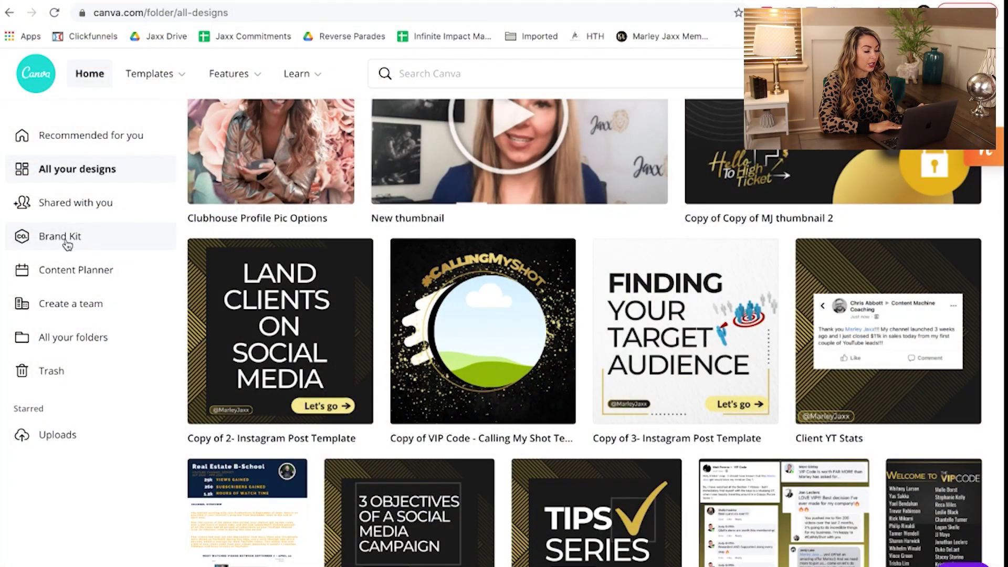
Step: Review the Brand Kit's logos, palettes and fonts, then return to the Client YT Stats design
{"action": "left_click", "coordinate": [66, 248]}
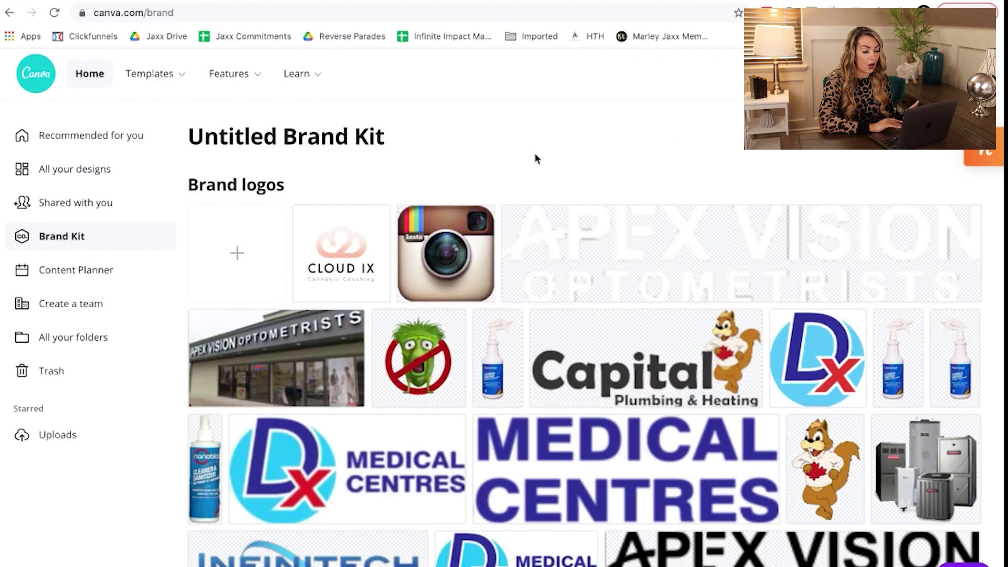
{"action": "scroll", "coordinate": [534, 153], "scroll_direction": "down", "scroll_amount": 8}
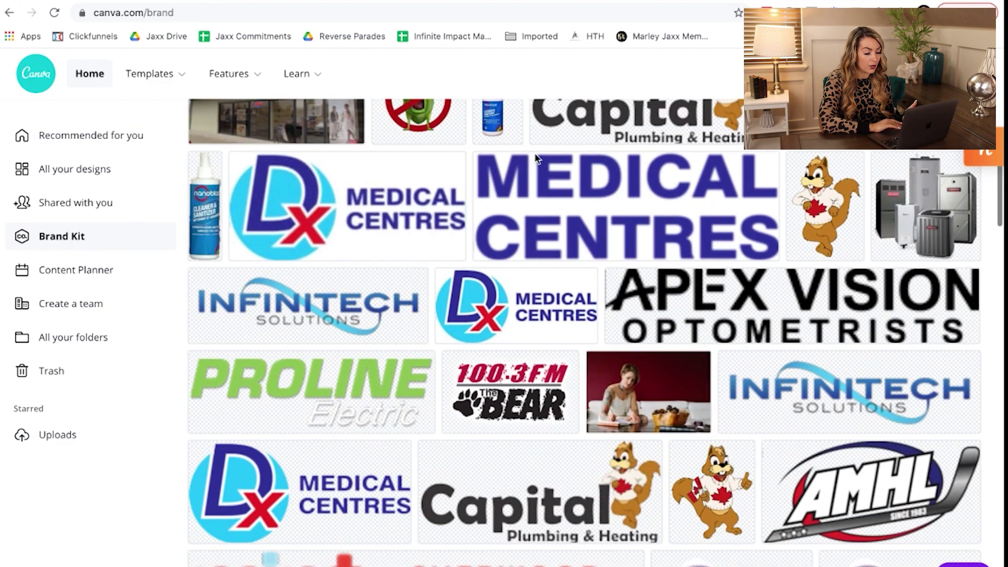
{"action": "scroll", "coordinate": [535, 158], "scroll_direction": "down", "scroll_amount": 15}
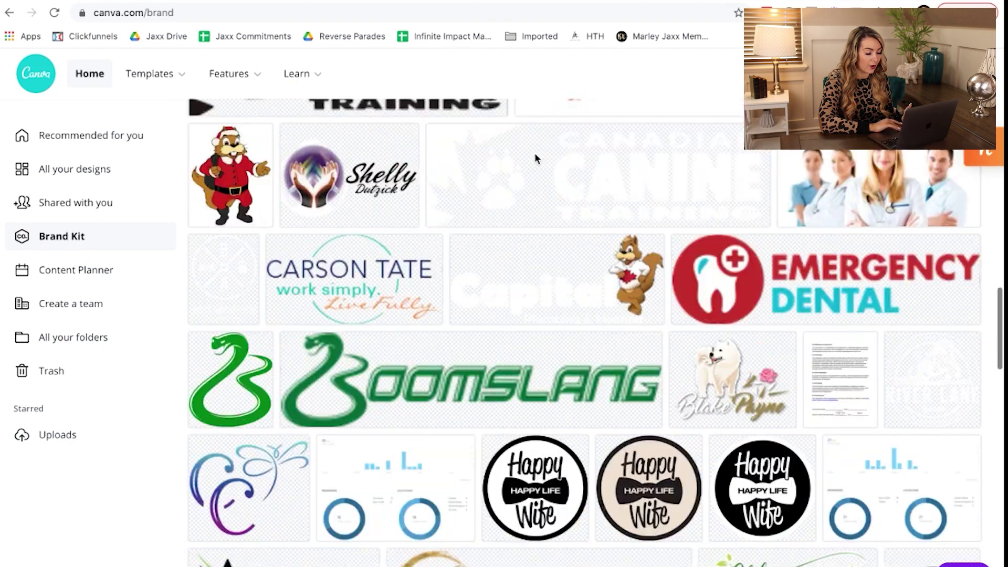
{"action": "scroll", "coordinate": [536, 159], "scroll_direction": "down", "scroll_amount": 9}
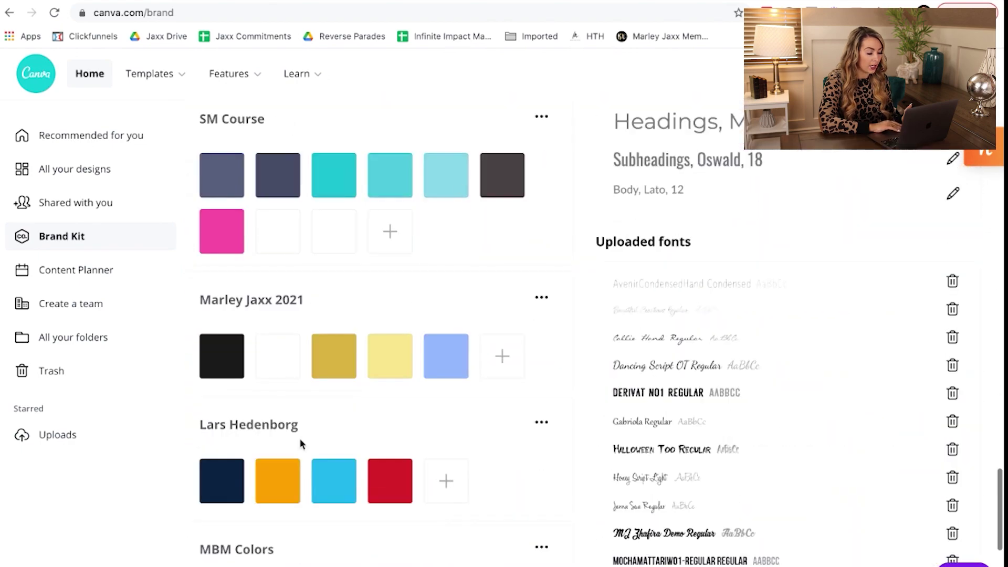
{"action": "scroll", "coordinate": [302, 443], "scroll_direction": "down", "scroll_amount": 5}
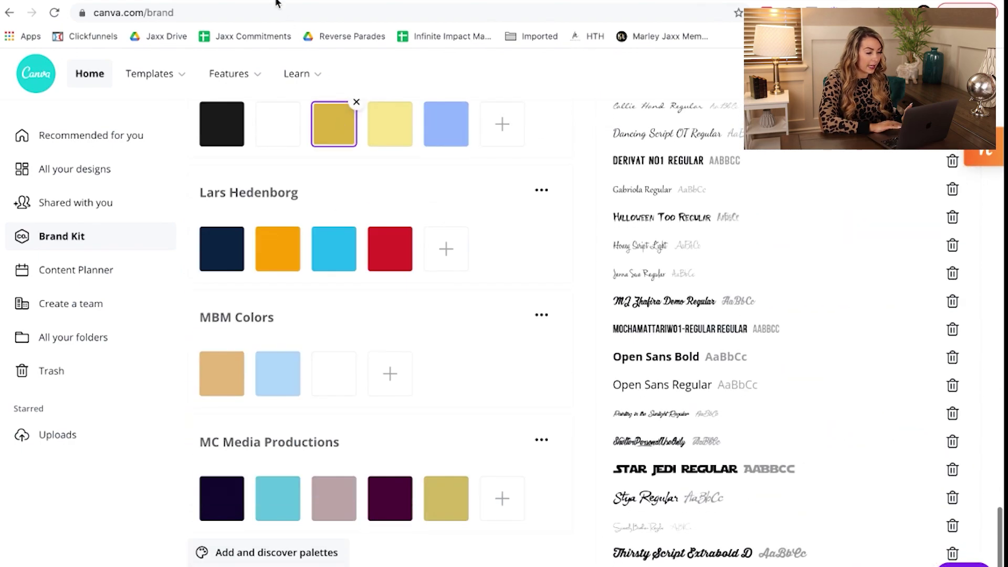
{"action": "left_click", "coordinate": [277, 2]}
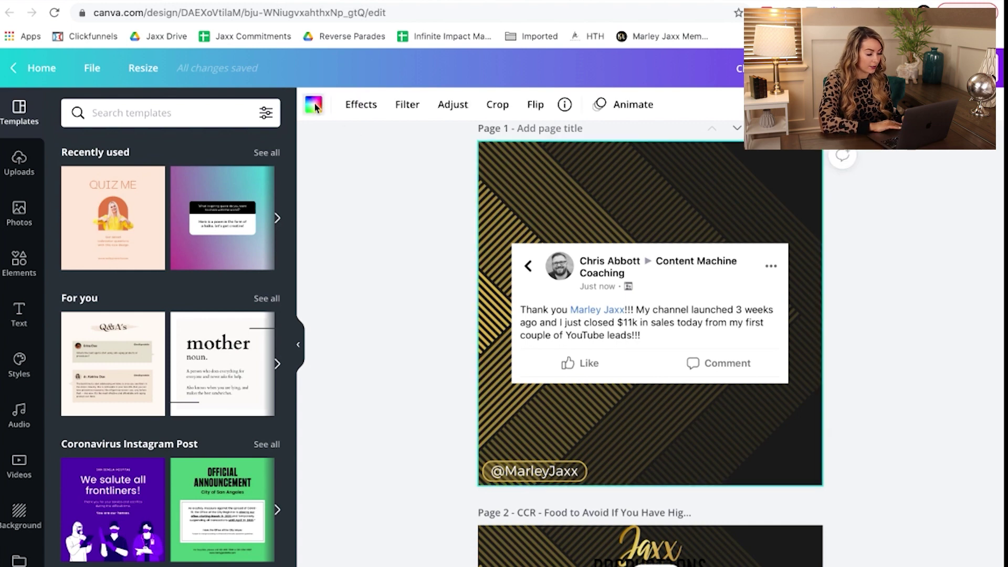
Step: Check the brand palettes in the colour picker and Brand Kit, then switch to dafont.com
{"action": "left_click", "coordinate": [315, 108]}
{"action": "scroll", "coordinate": [149, 417], "scroll_direction": "down", "scroll_amount": 3}
{"action": "scroll", "coordinate": [150, 418], "scroll_direction": "down", "scroll_amount": 1}
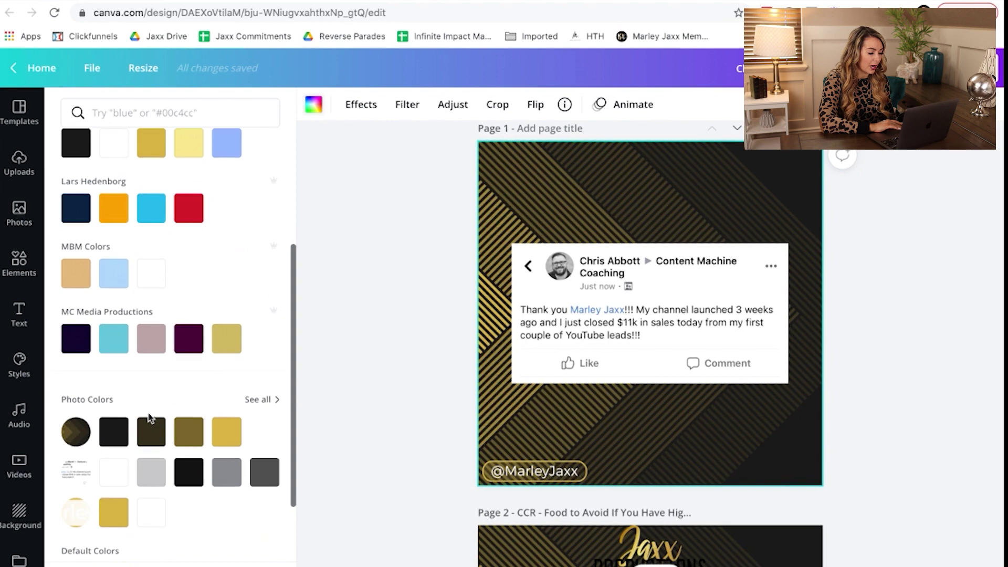
{"action": "left_click", "coordinate": [101, 1]}
{"action": "scroll", "coordinate": [602, 459], "scroll_direction": "up", "scroll_amount": 3}
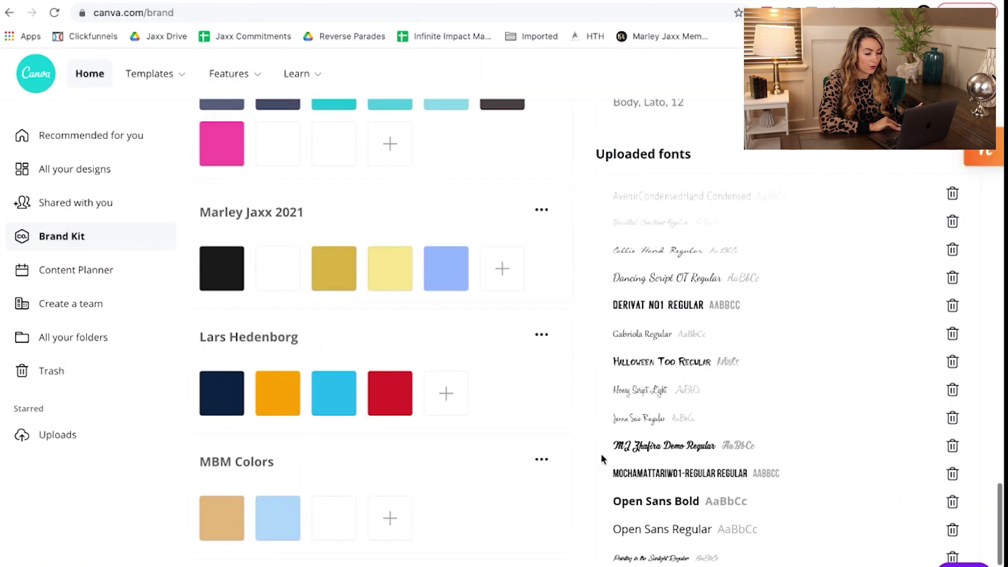
{"action": "scroll", "coordinate": [676, 297], "scroll_direction": "down", "scroll_amount": 4}
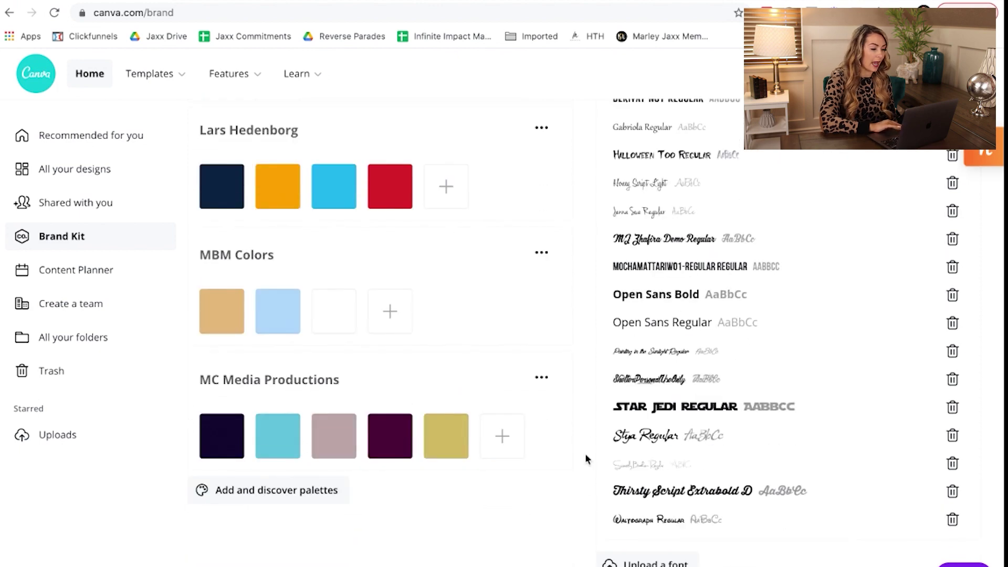
{"action": "key", "text": "ctrl+Tab"}
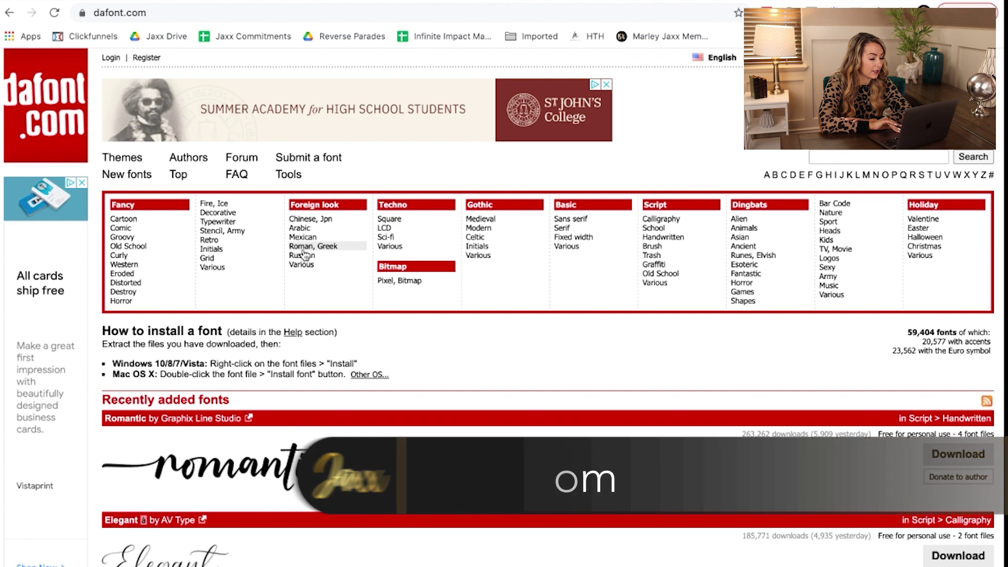
Step: Scroll dafont.com's Recently added fonts toward Elegant by AV Type
{"action": "scroll", "coordinate": [548, 369], "scroll_direction": "down", "scroll_amount": 5}
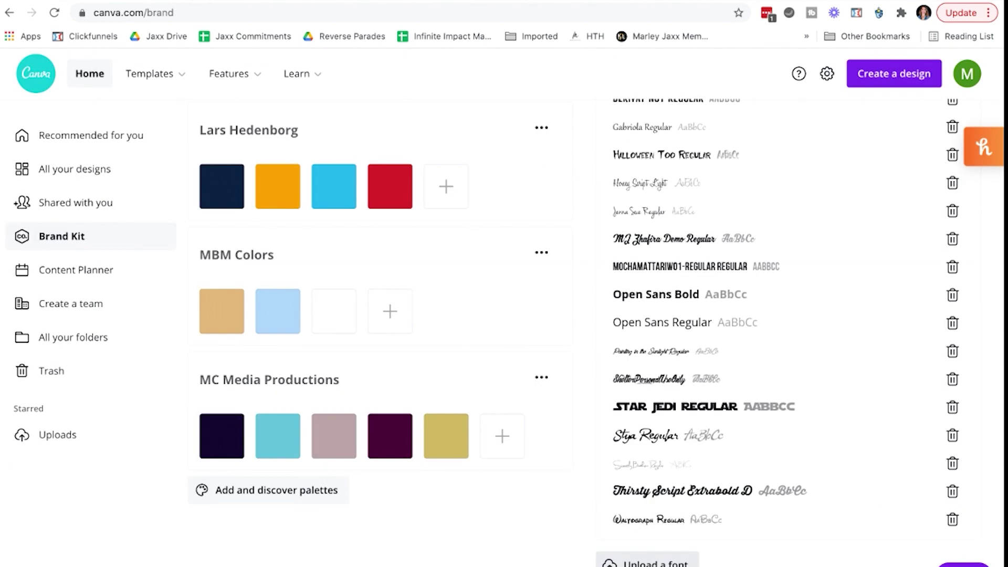
Step: Upload Elegant DEMO.ttf from the elegant_4 folder to the Brand Kit fonts, confirming upload rights
{"action": "left_click", "coordinate": [390, 145]}
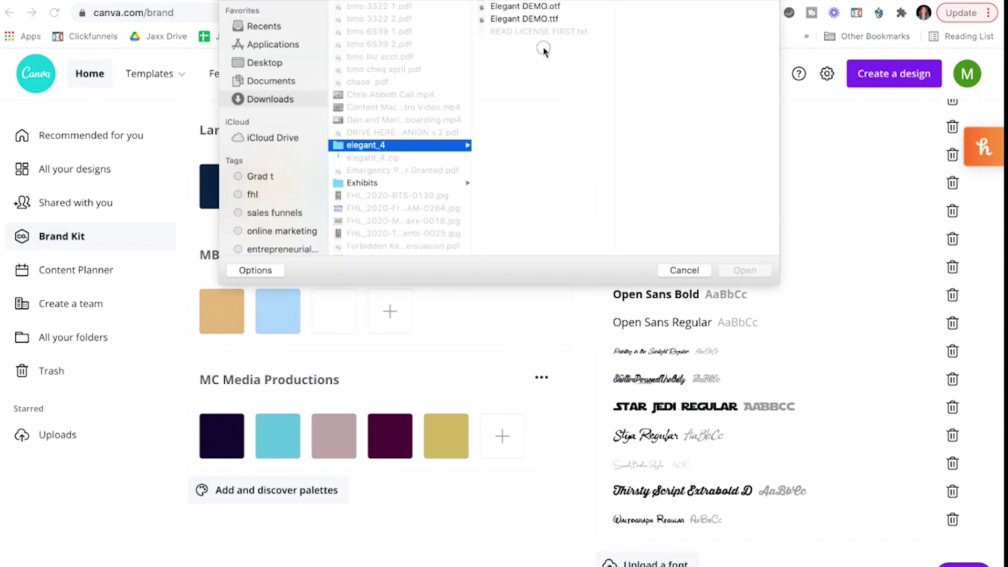
{"action": "left_click", "coordinate": [534, 18]}
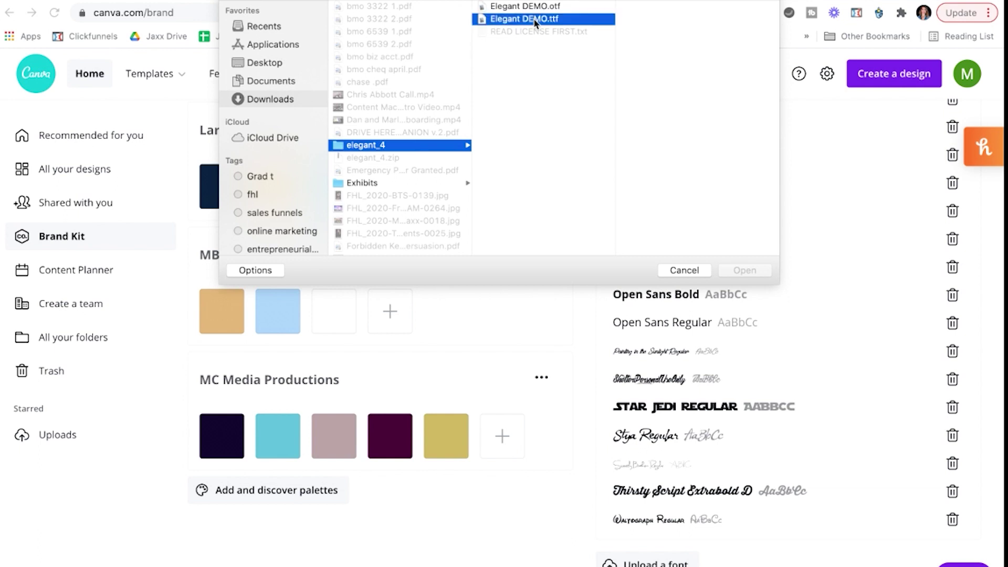
{"action": "left_click", "coordinate": [738, 271]}
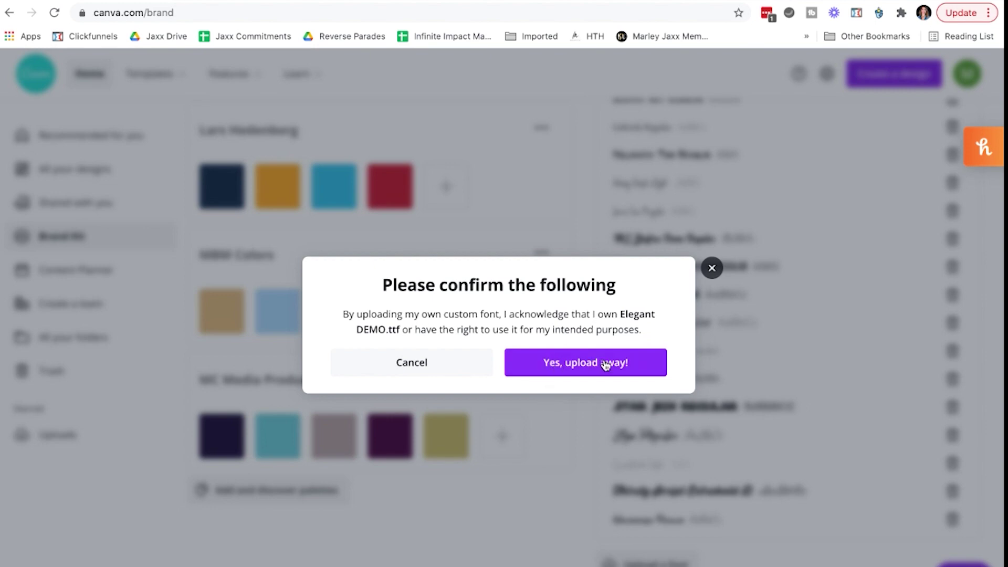
{"action": "left_click", "coordinate": [582, 365]}
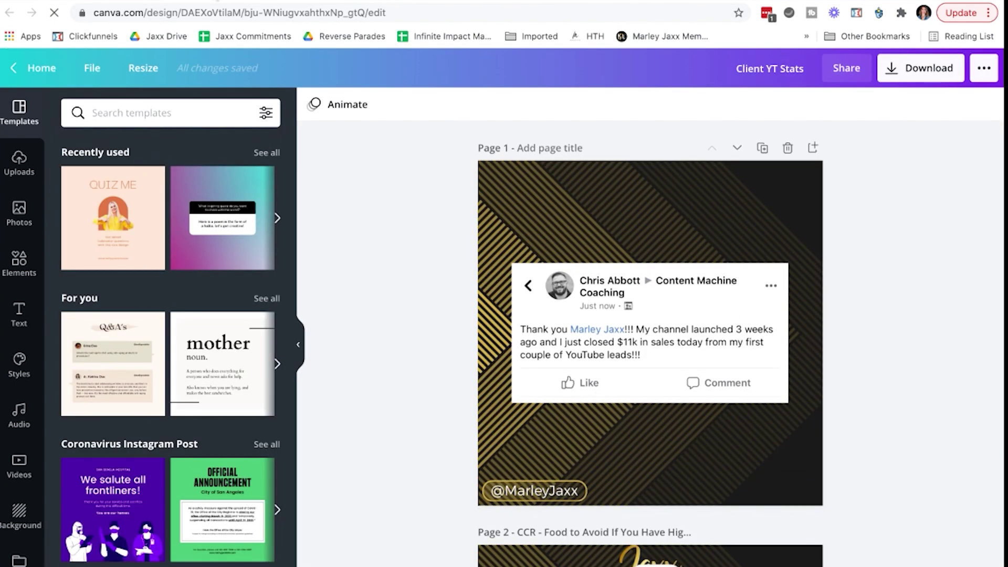
Step: Add a subheading text box above the page 1 testimonial and scroll down toward the uploaded fonts
{"action": "left_click", "coordinate": [15, 325]}
{"action": "left_click_drag", "start_coordinate": [170, 221], "coordinate": [666, 215]}
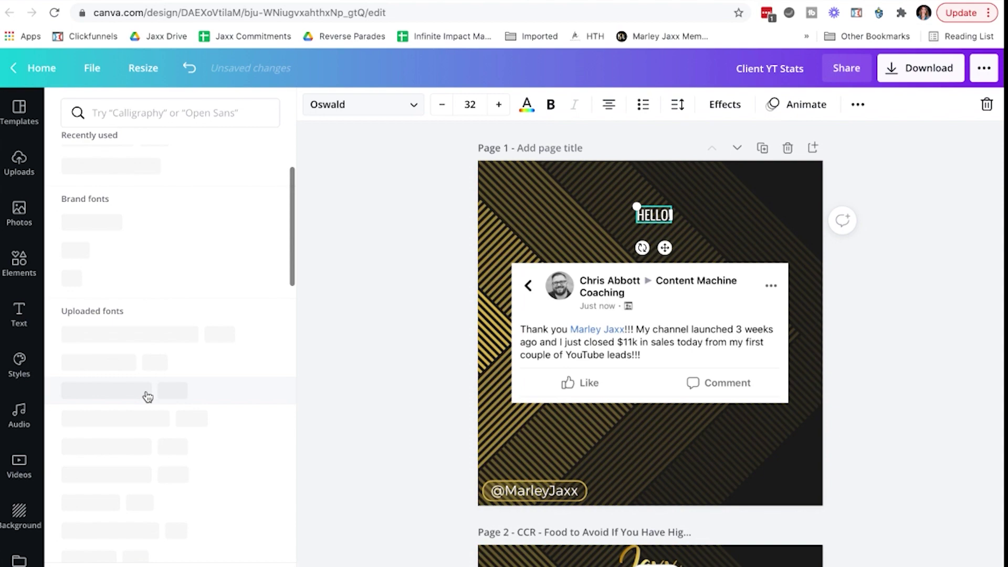
{"action": "scroll", "coordinate": [147, 396], "scroll_direction": "down", "scroll_amount": 3}
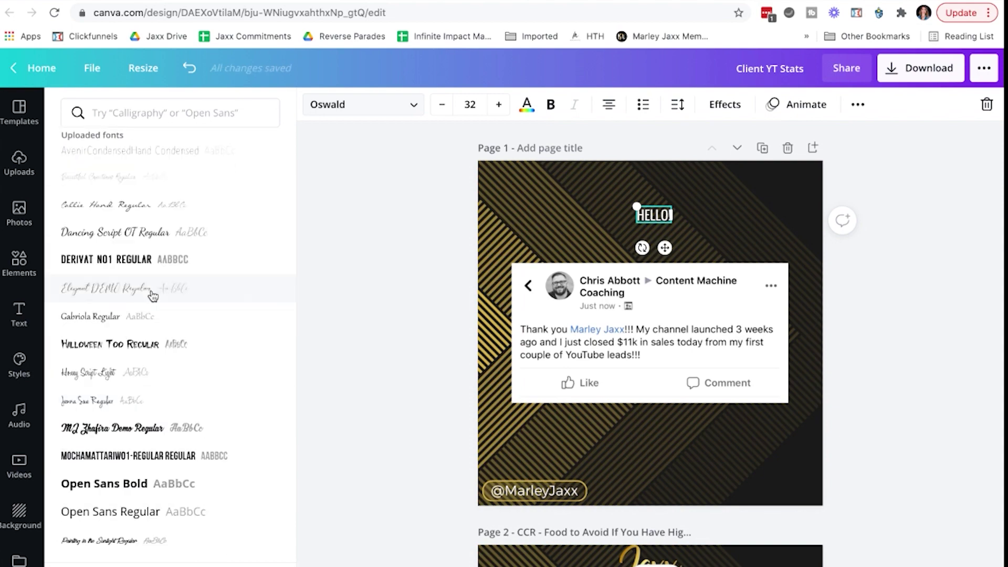